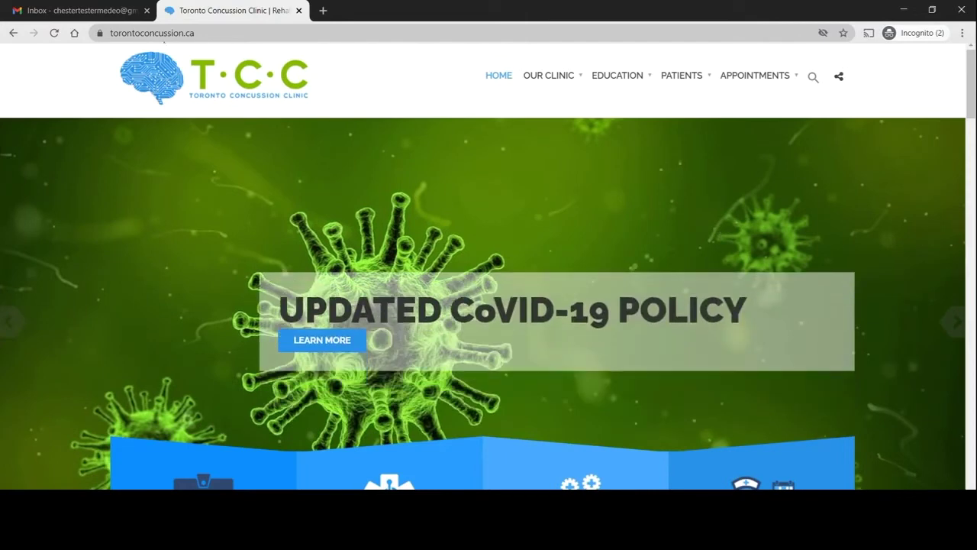
- Use the APPOINTMENTS menu to reach the clinic's Book an Appointment page
left_click(164, 36)
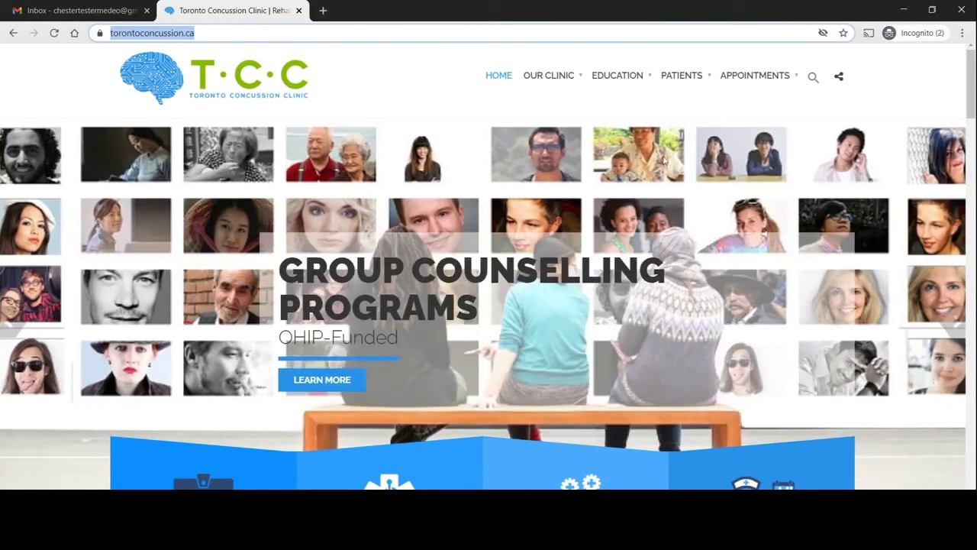
mouse_move(778, 72)
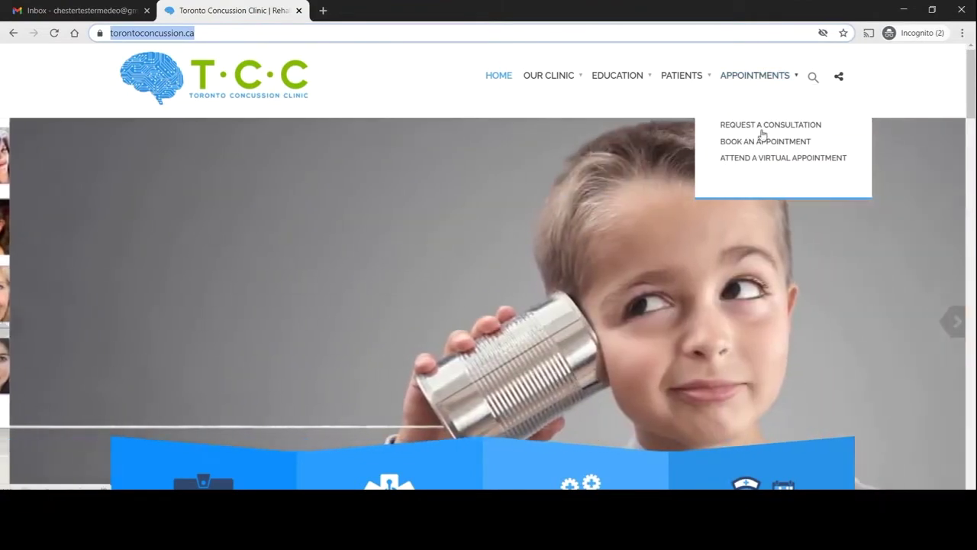
left_click(762, 142)
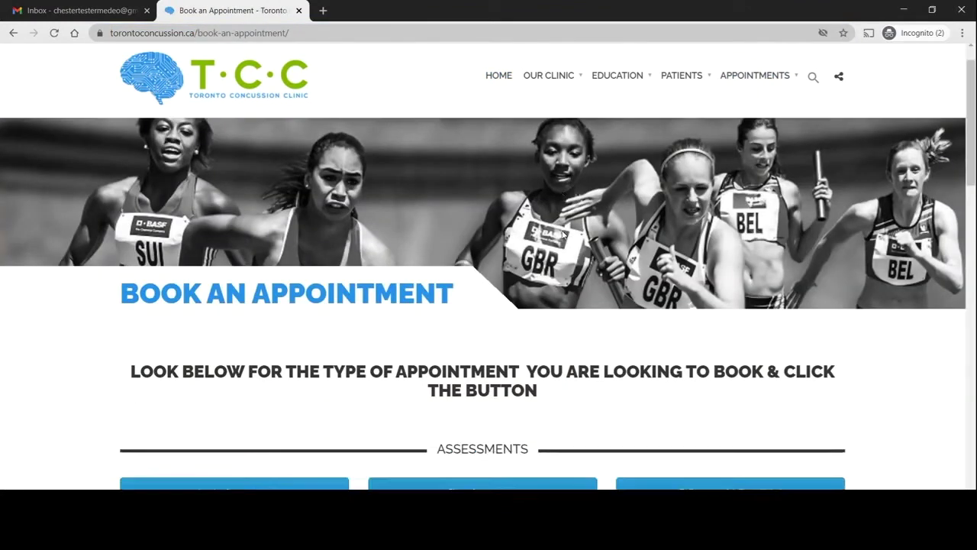
- Scroll down the Book an Appointment page to the Interventions buttons
scroll(562, 234, "down", 3)
scroll(563, 234, "down", 1)
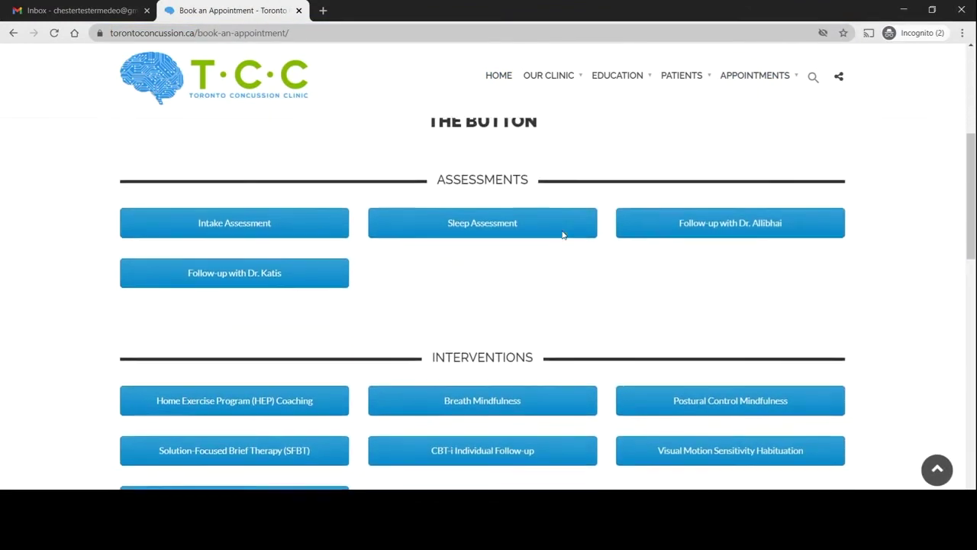
scroll(563, 235, "down", 1)
scroll(563, 234, "down", 1)
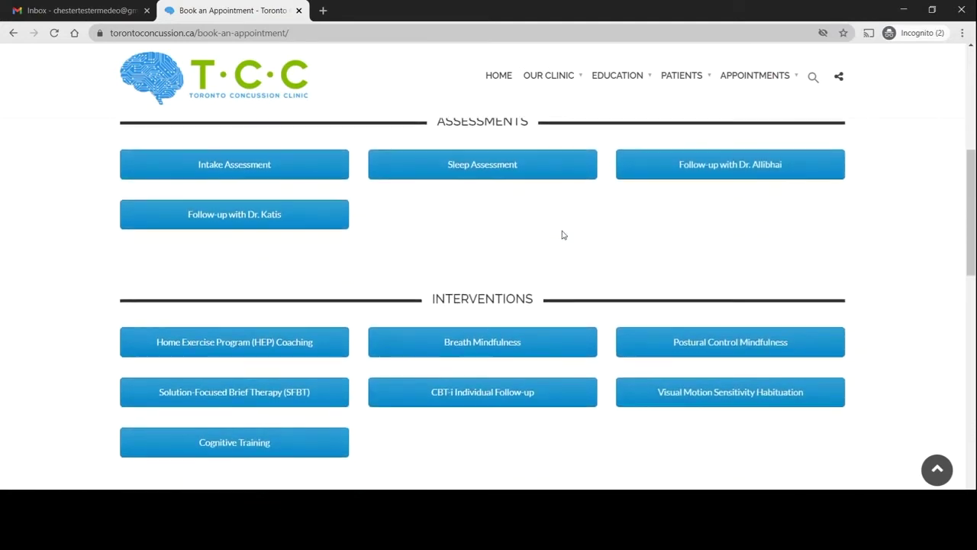
scroll(563, 234, "down", 1)
scroll(563, 234, "down", 1)
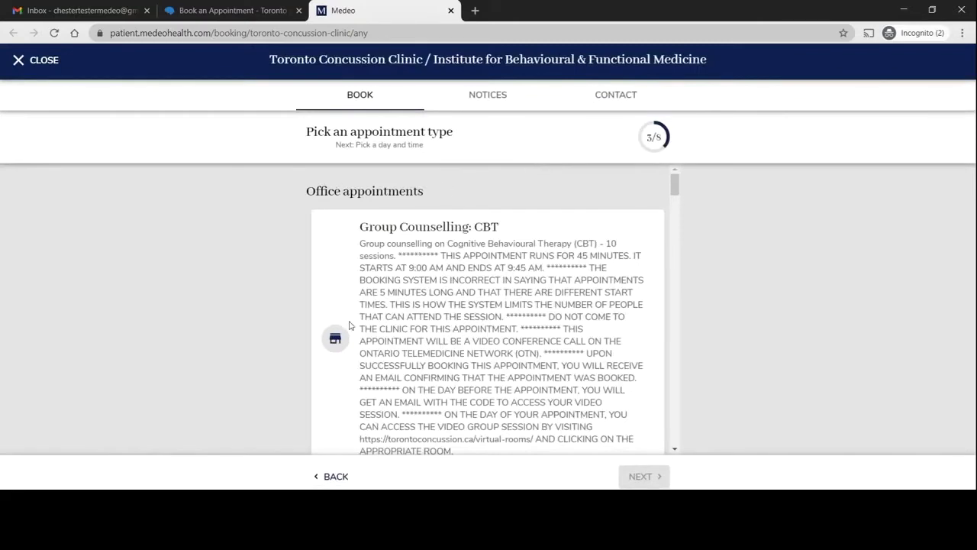
- Choose Solution-Focused Brief Therapy (SFBT) with Dr. Chugh from the appointment list
scroll(350, 324, "down", 10)
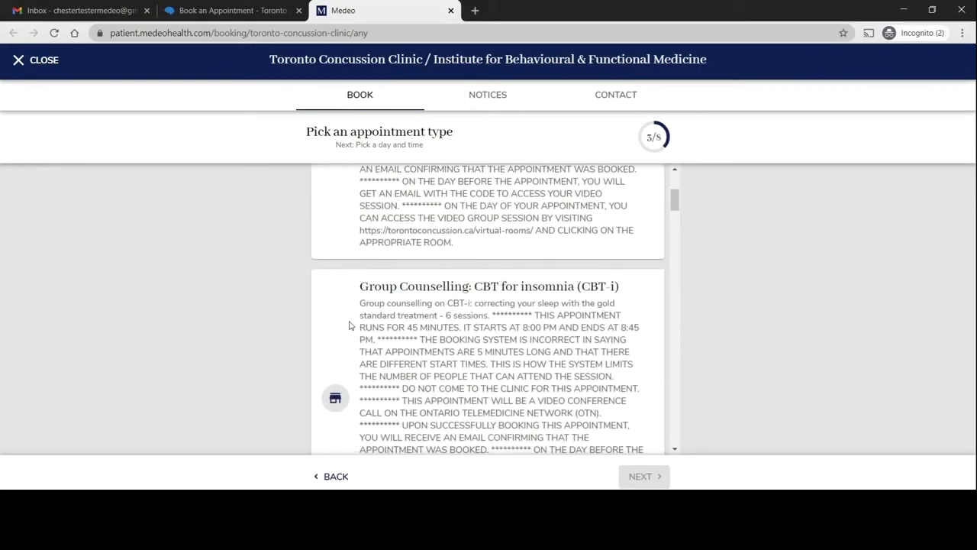
scroll(349, 325, "down", 8)
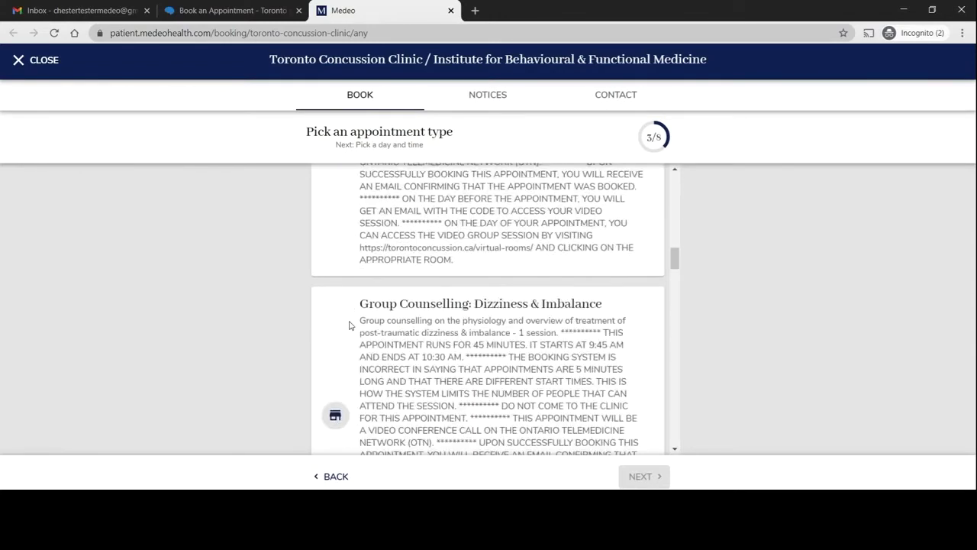
scroll(350, 325, "down", 8)
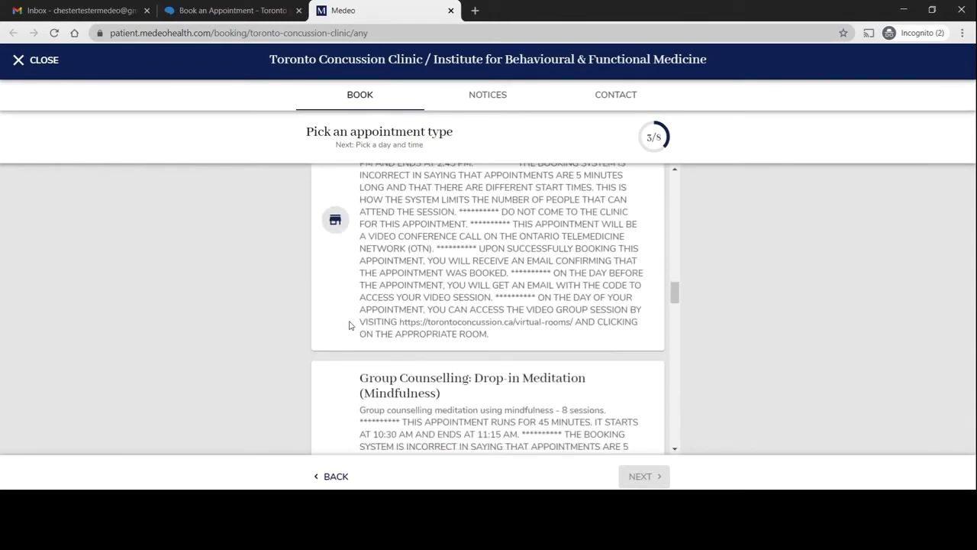
scroll(350, 325, "down", 3)
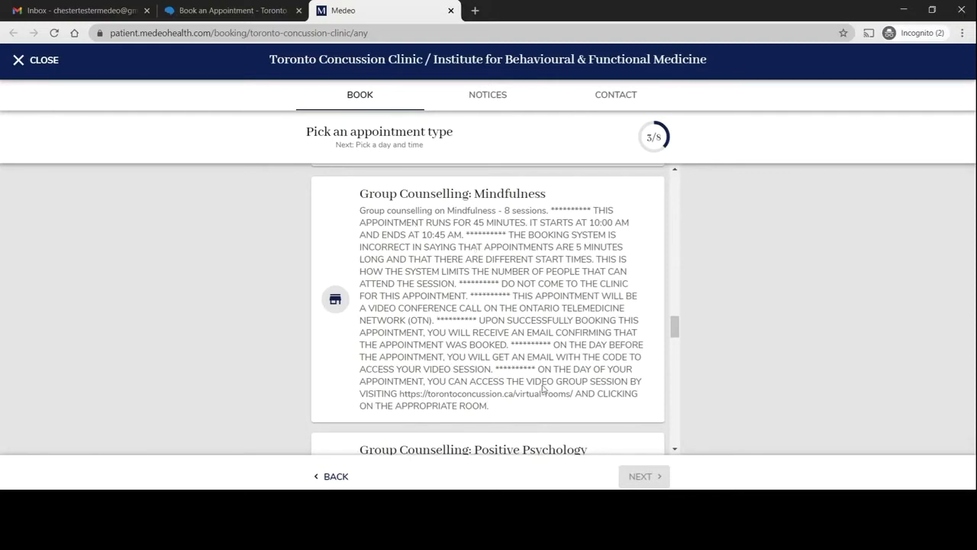
scroll(483, 295, "down", 5)
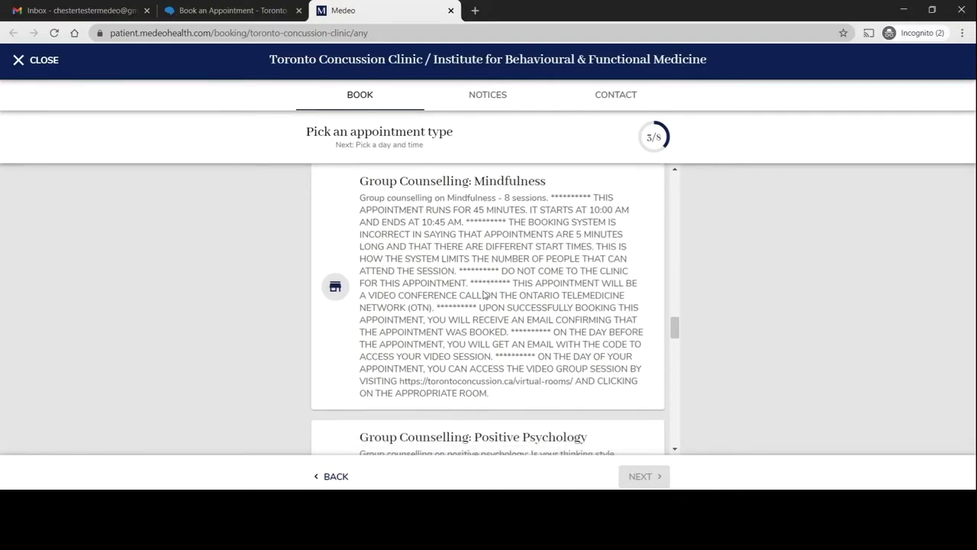
scroll(483, 294, "down", 7)
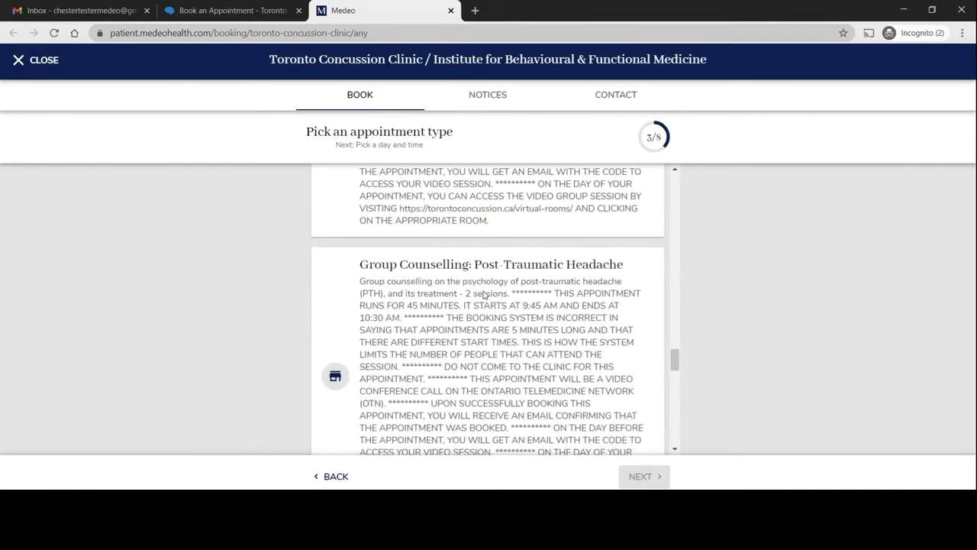
scroll(483, 295, "down", 3)
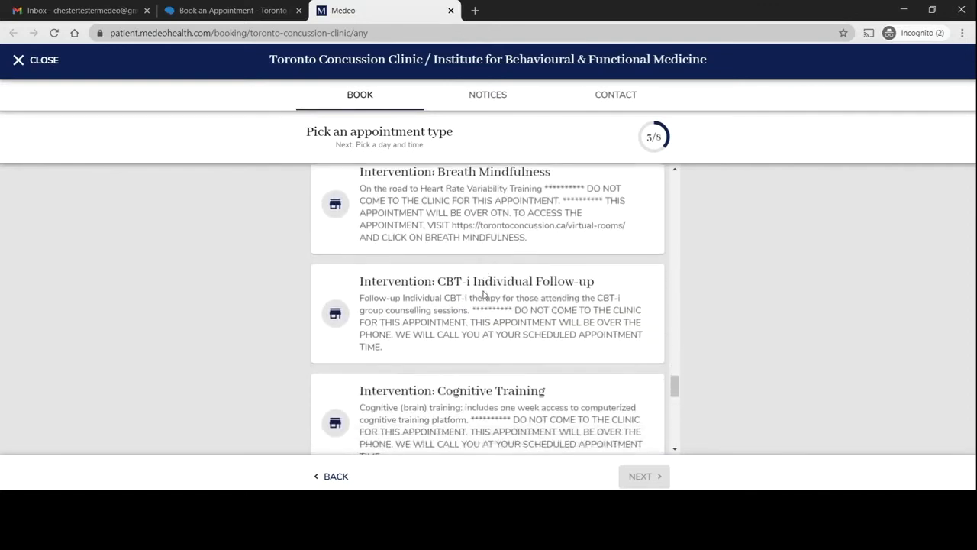
scroll(483, 294, "down", 4)
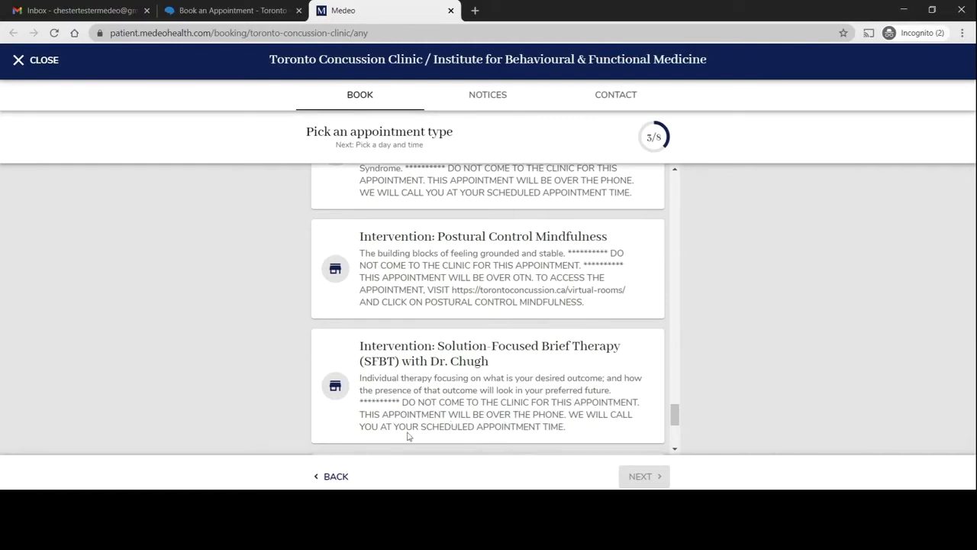
left_click(570, 409)
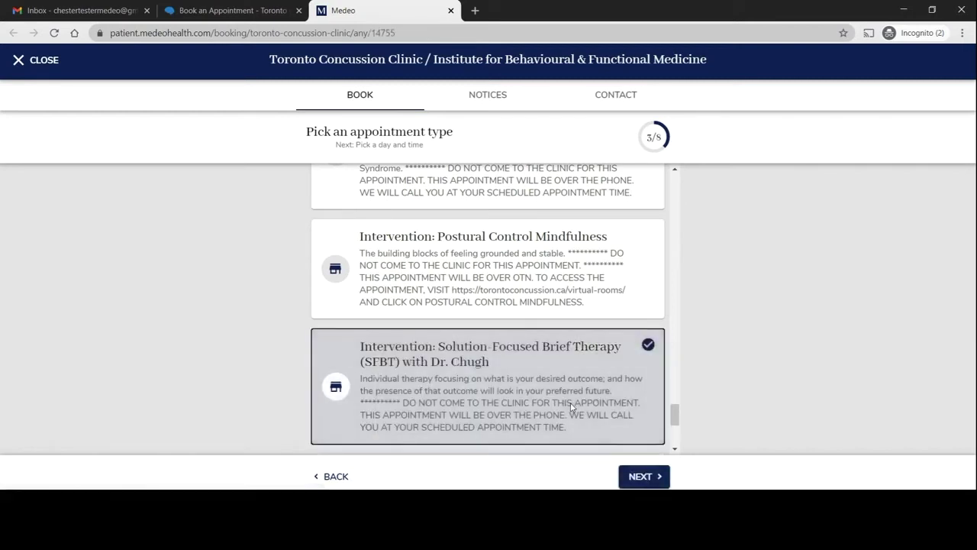
- Pick 21 November 2020, 11:00am - 11:40am EST, then start a new Medeo account
left_click(648, 479)
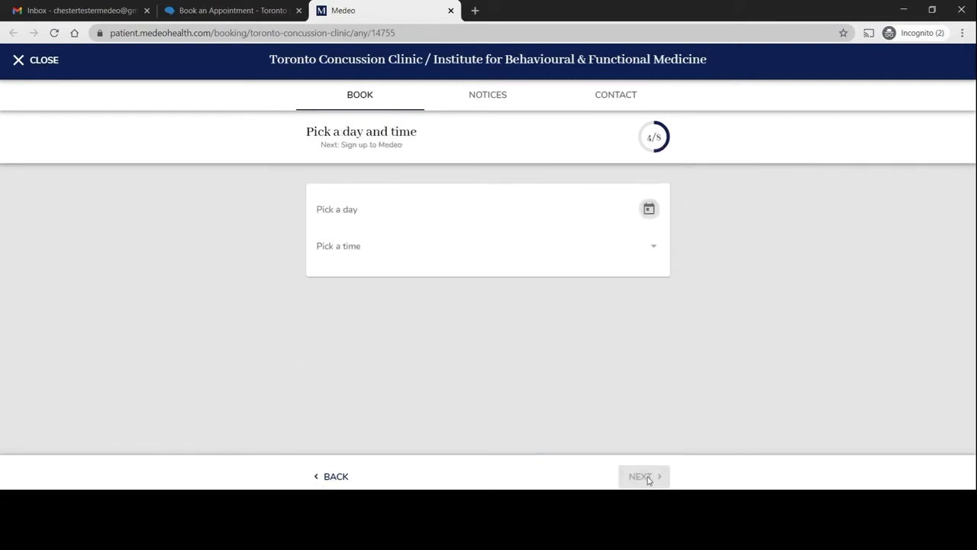
left_click(340, 217)
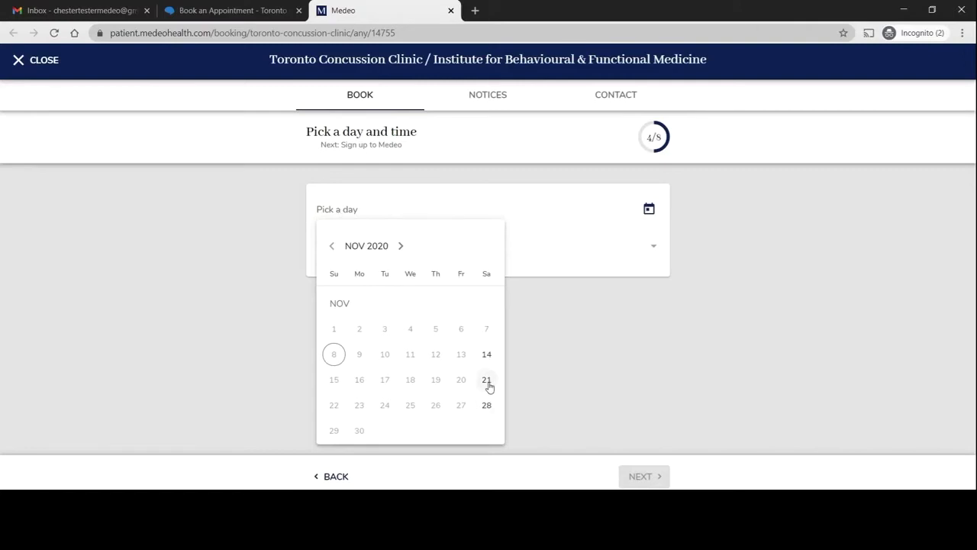
left_click(489, 384)
left_click(438, 246)
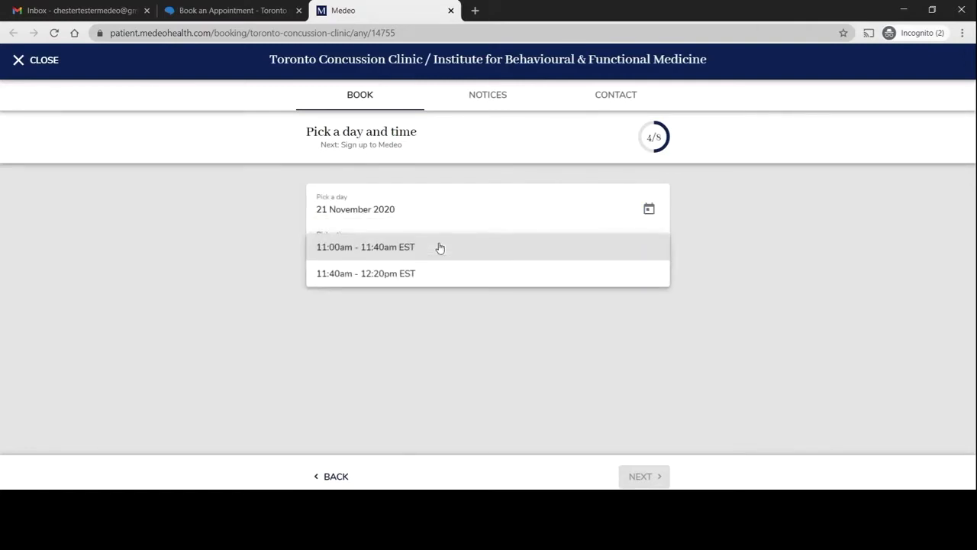
left_click(344, 248)
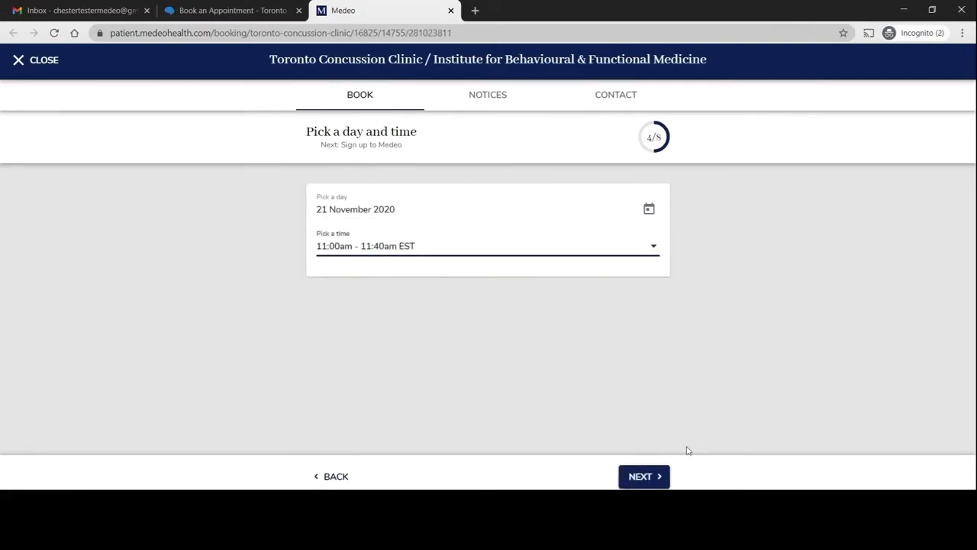
left_click(653, 481)
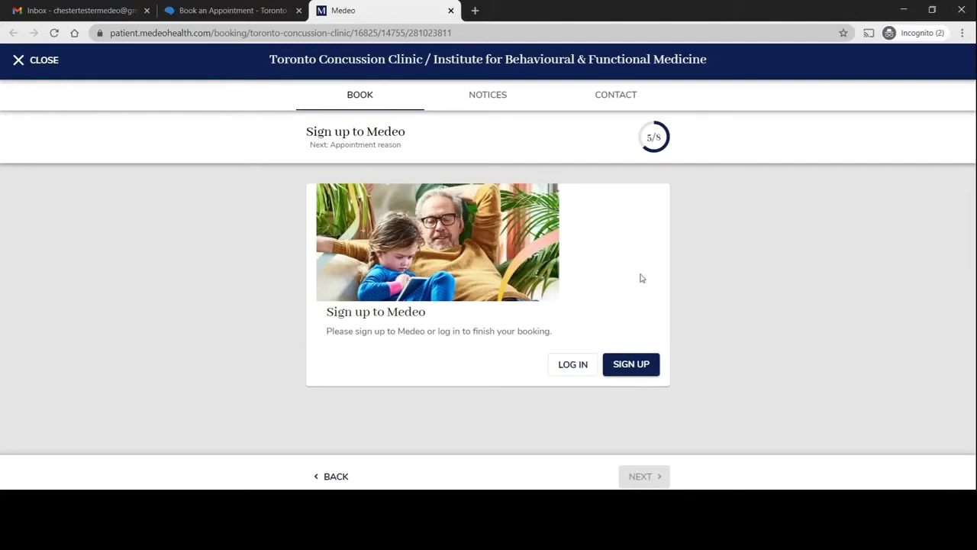
left_click(627, 373)
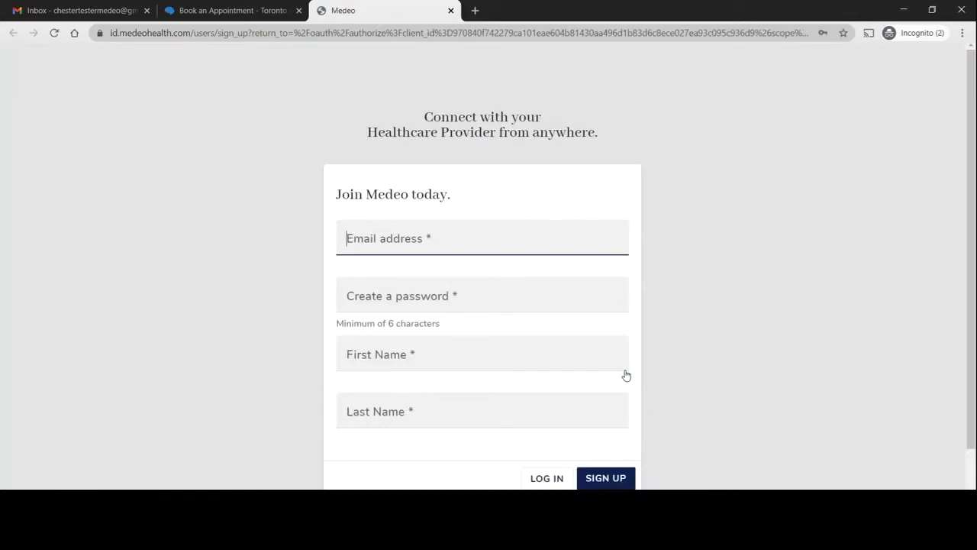
- Sign up with the patient's e-mail address, a password, and first and last name
left_click(88, 10)
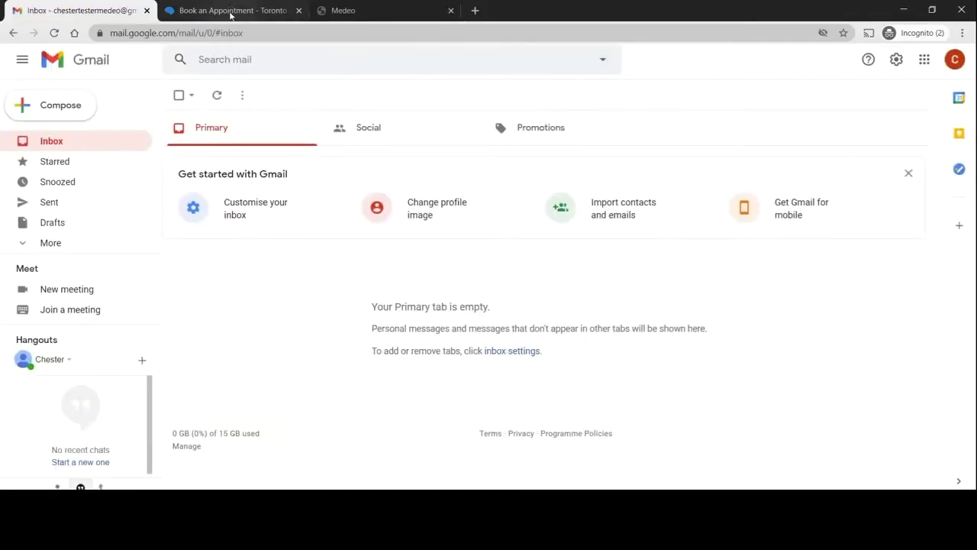
left_click(390, 12)
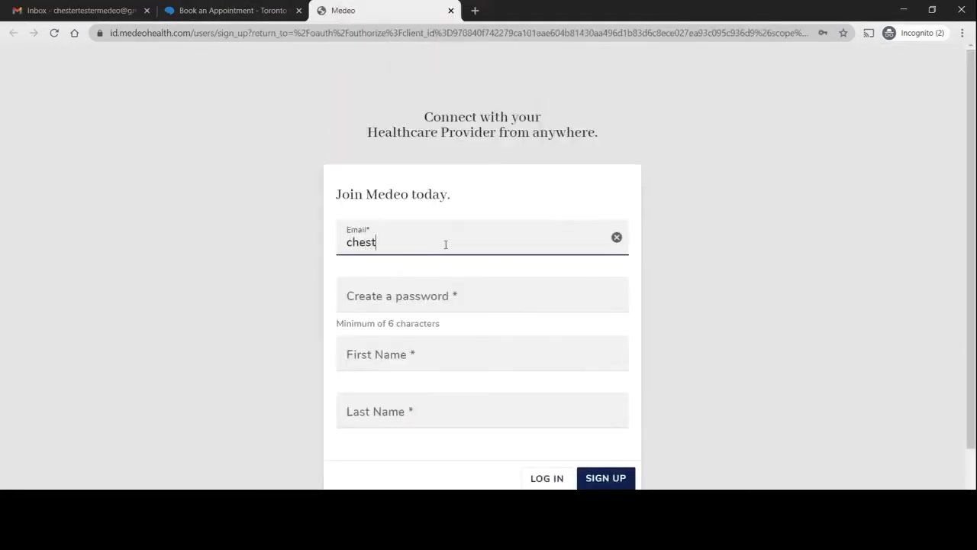
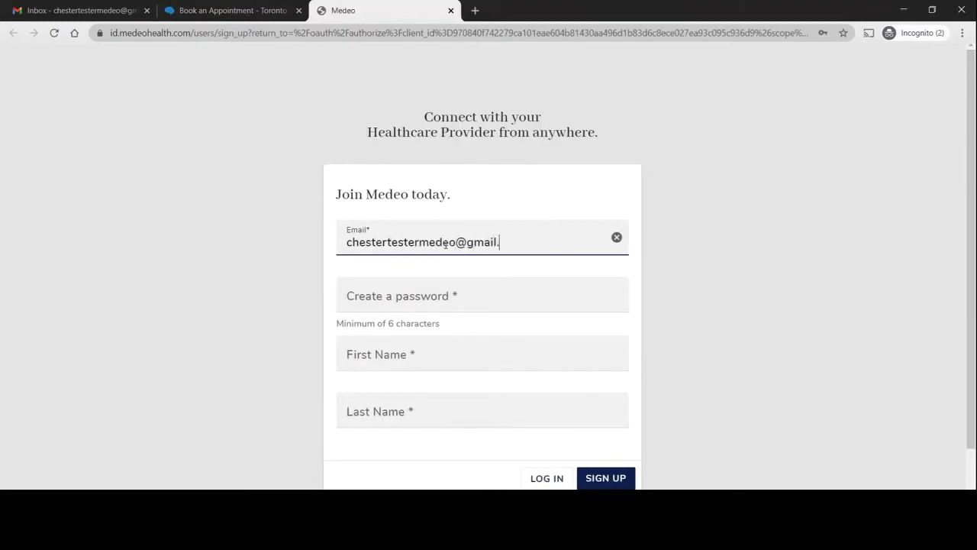
key("Tab")
type("•••••••••••")
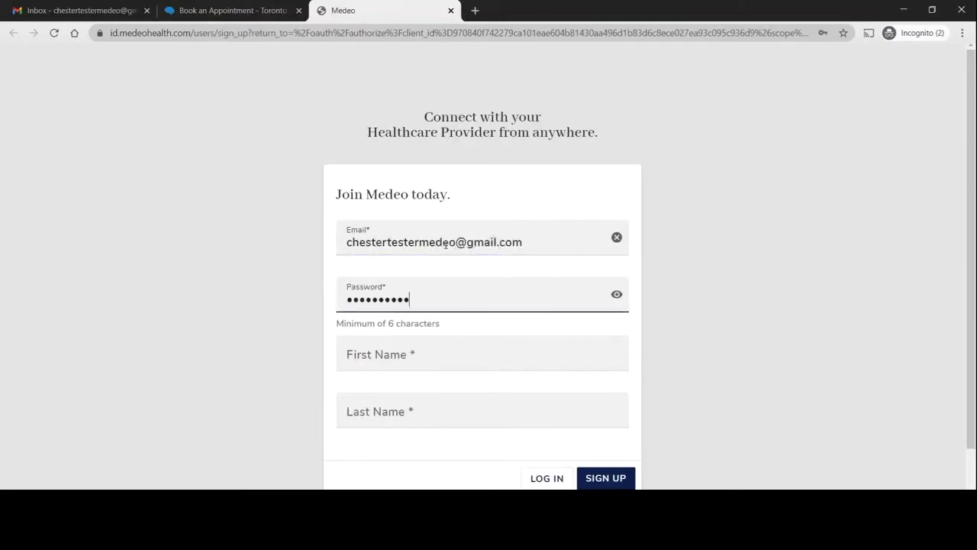
key("Tab")
type("Chester")
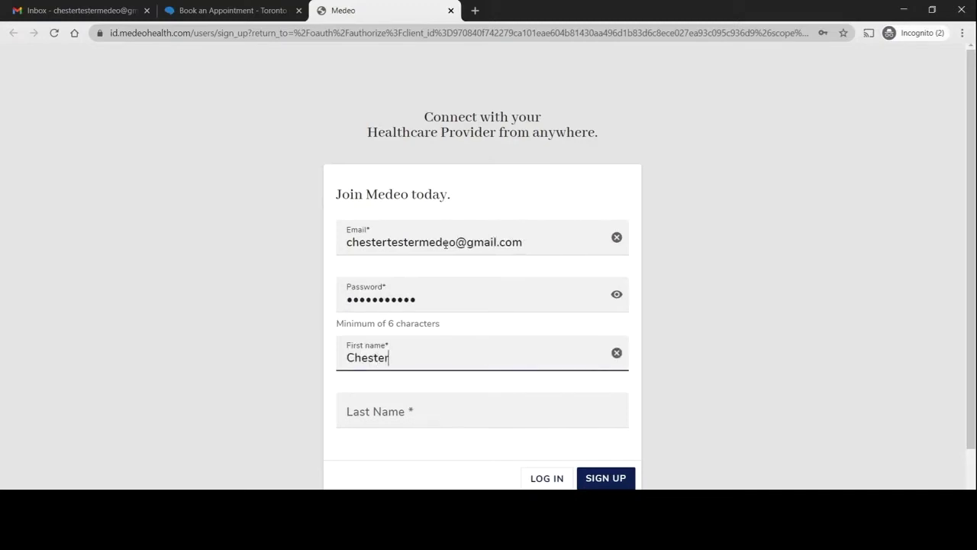
key("Tab")
type("Tester")
key("Tab")
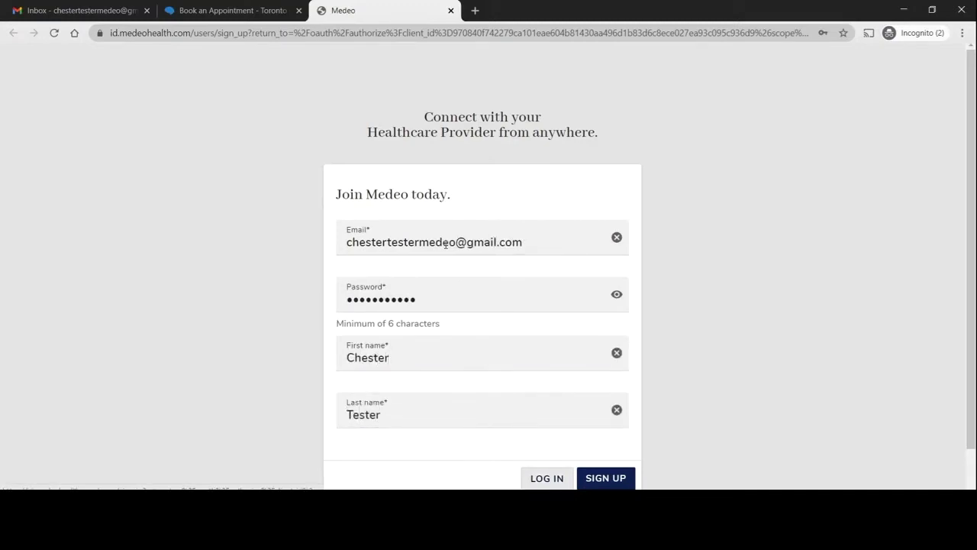
scroll(446, 243, "down", 1)
left_click(611, 441)
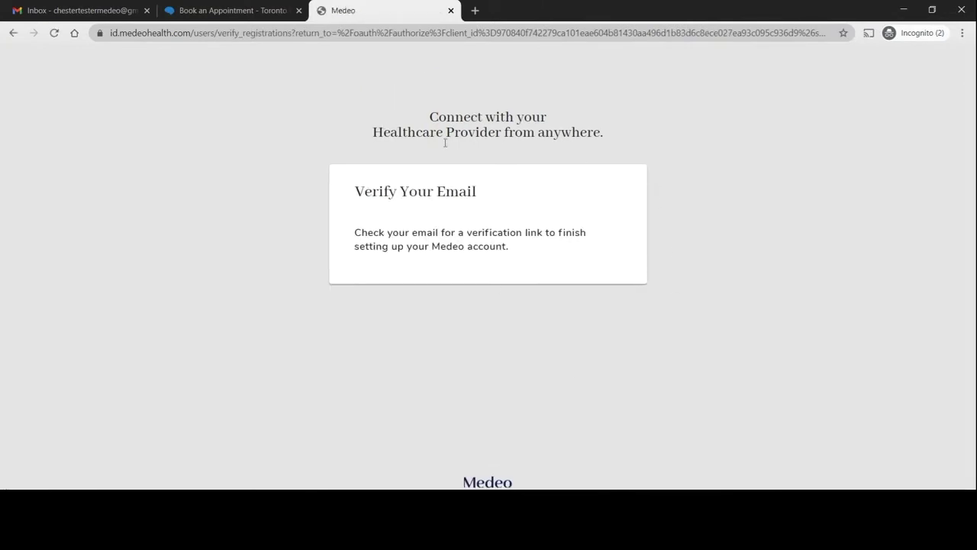
- Confirm the account from the Medeo Health welcome email in Gmail
left_click(64, 11)
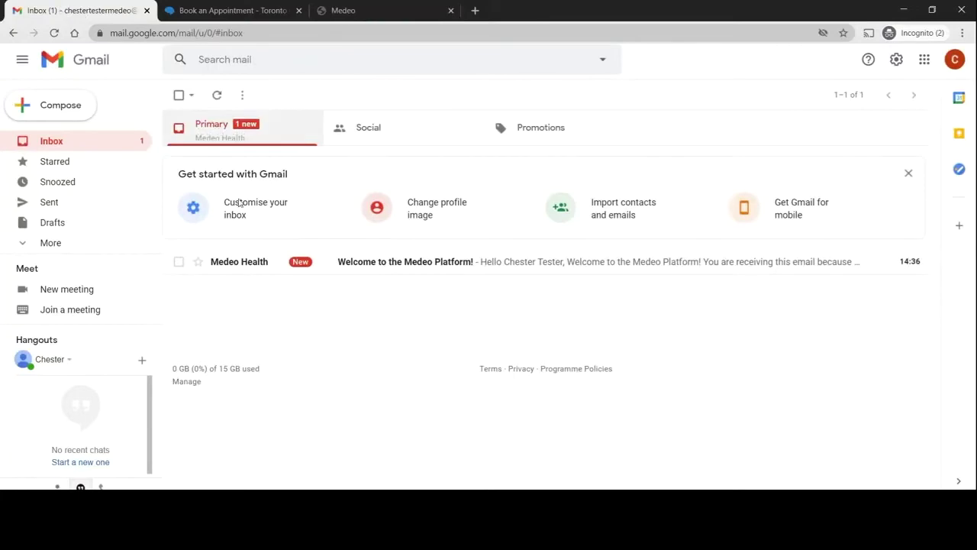
left_click(359, 262)
scroll(358, 266, "down", 2)
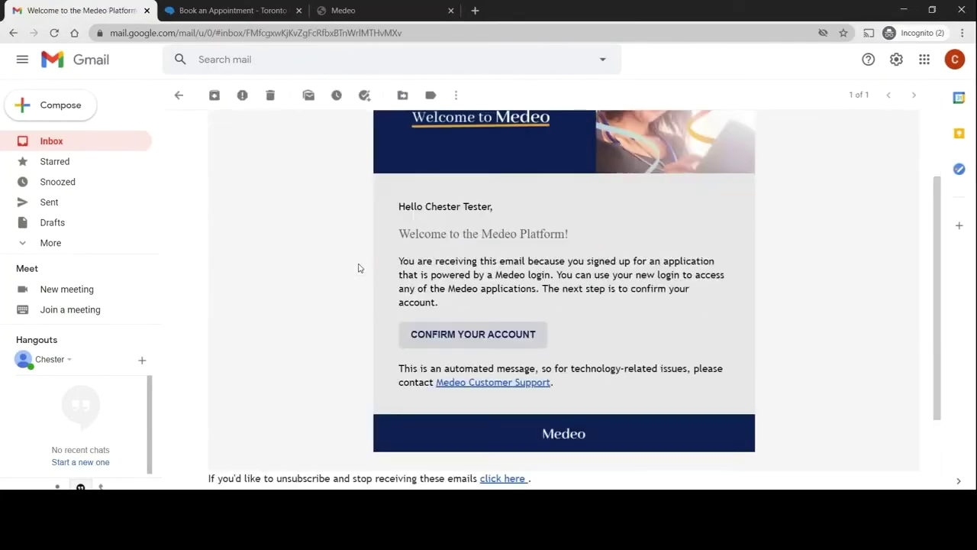
left_click(491, 342)
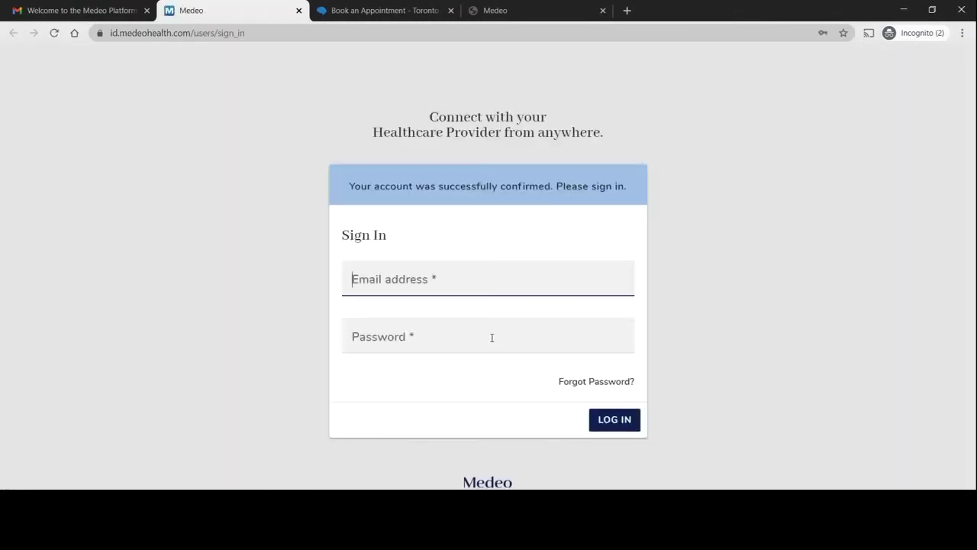
- Sign in with the new account's e-mail address and password
left_click(180, 288)
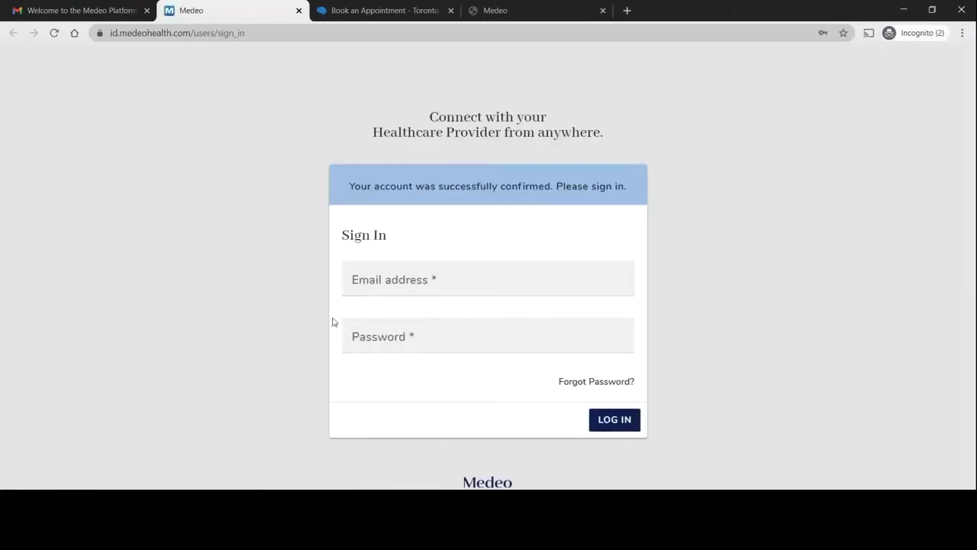
key("Tab")
key("Tab")
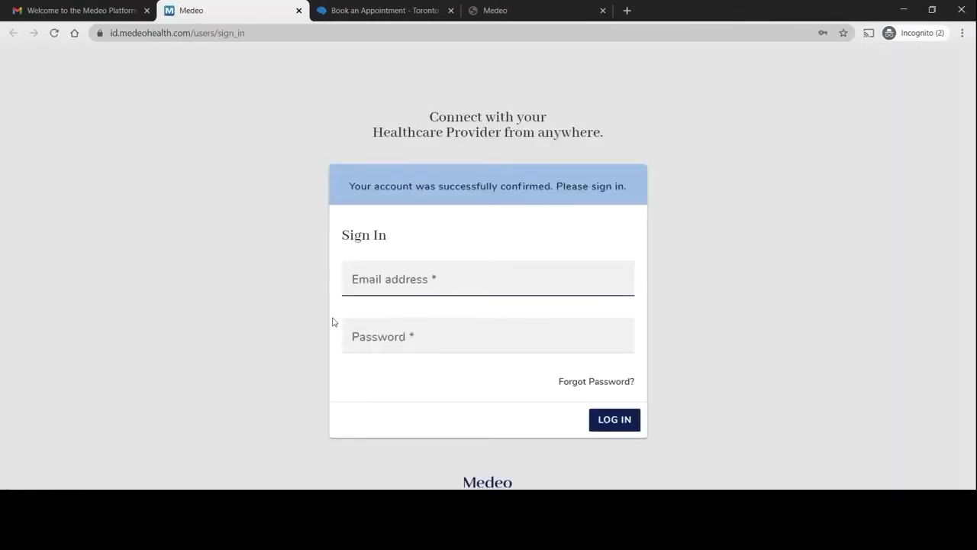
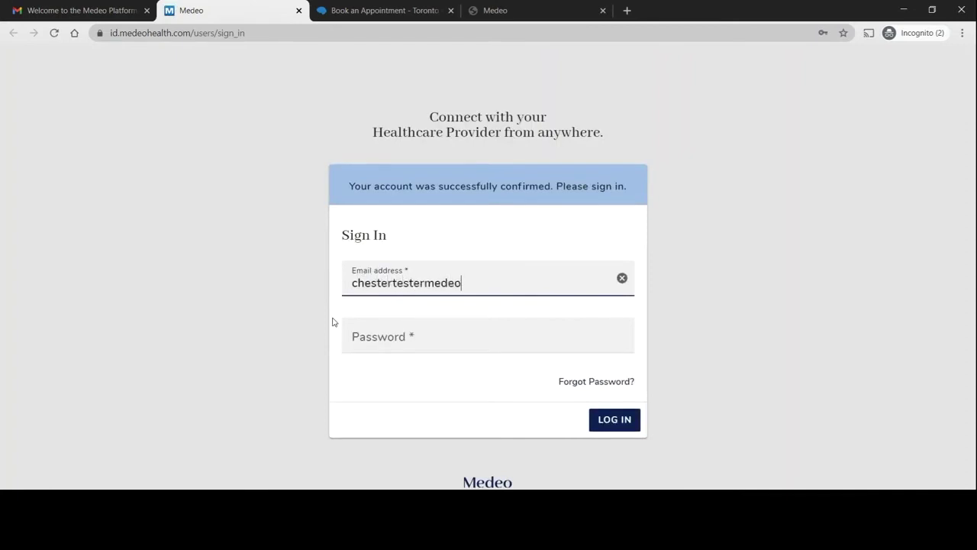
key("Tab")
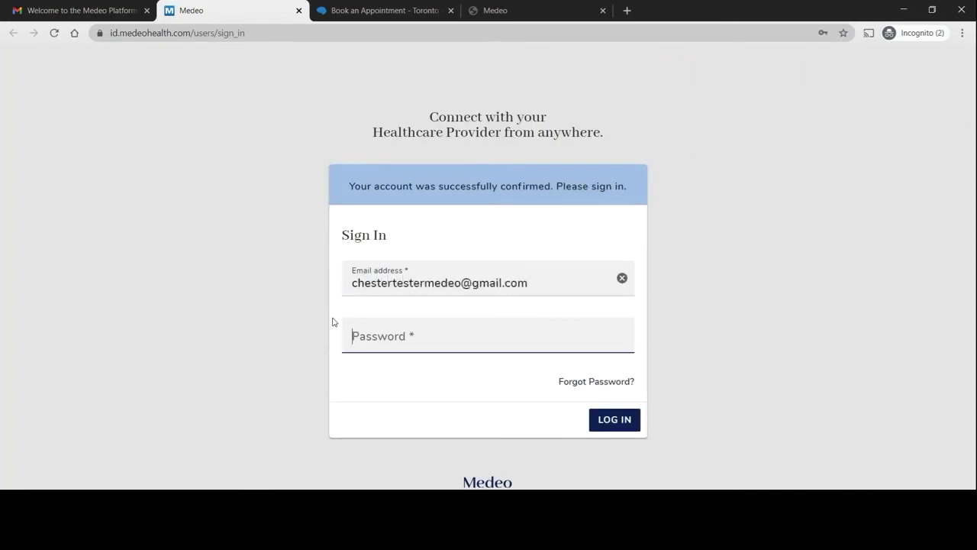
type("•••••••••••")
key("Return")
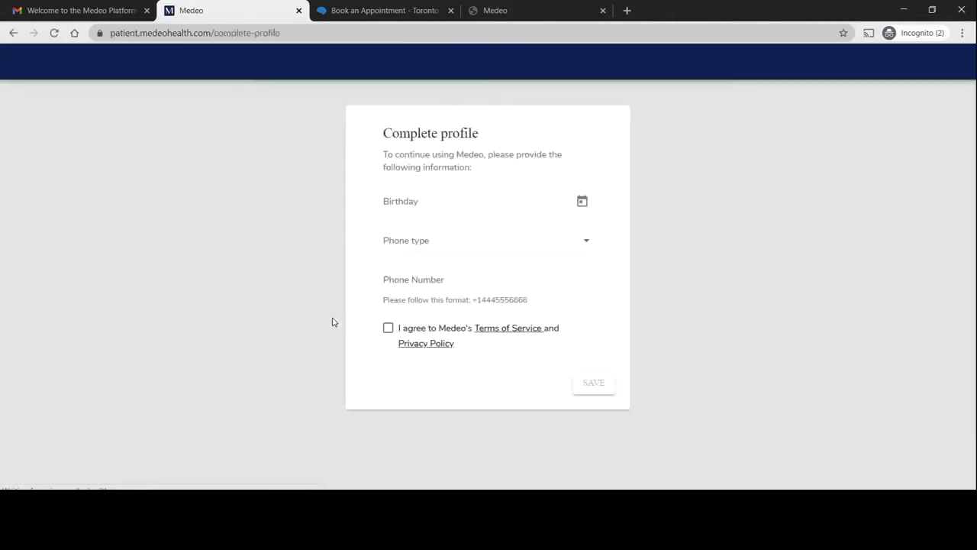
left_click(411, 208)
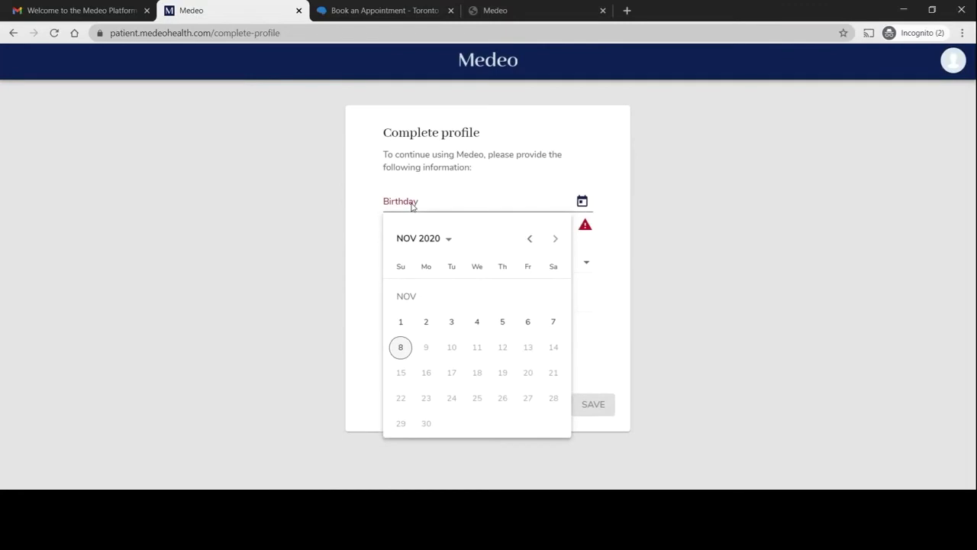
left_click(438, 245)
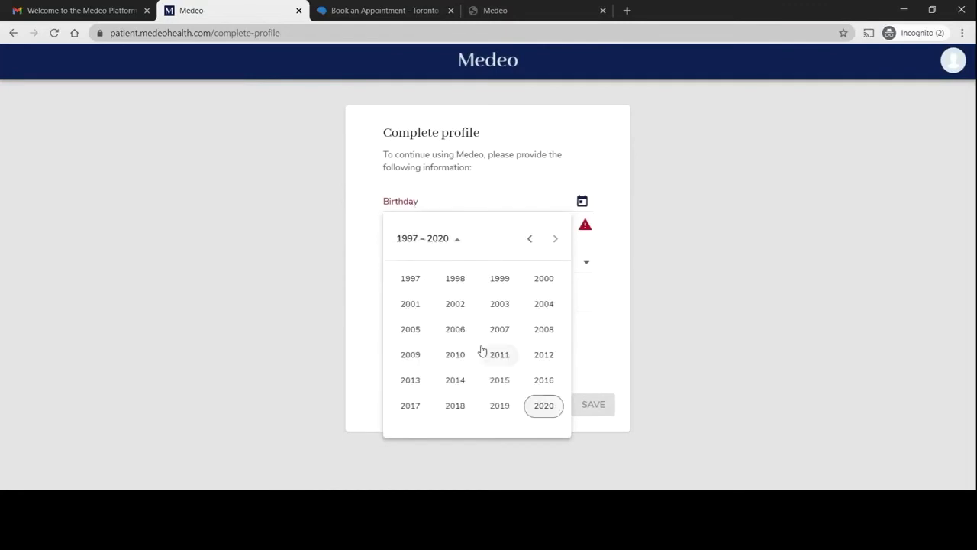
left_click(532, 241)
left_click(411, 280)
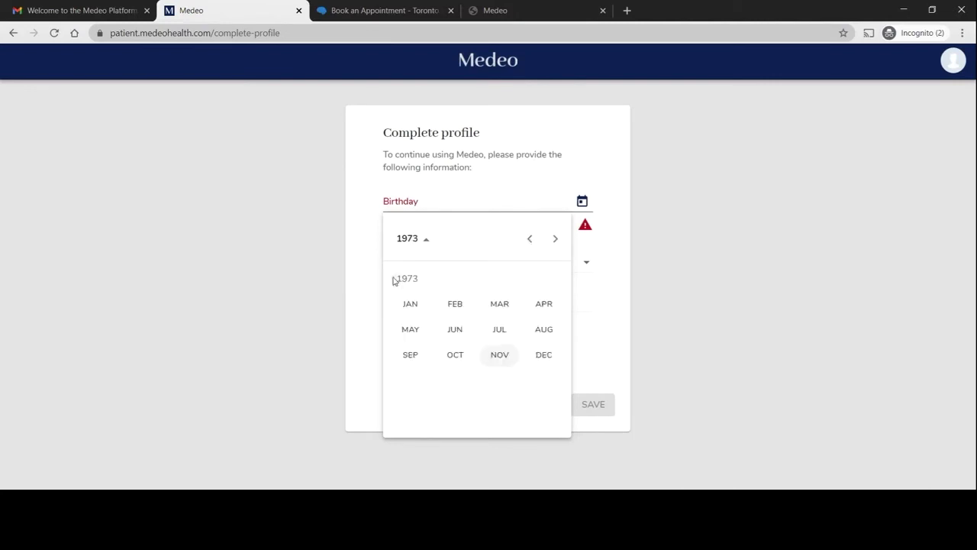
left_click(458, 332)
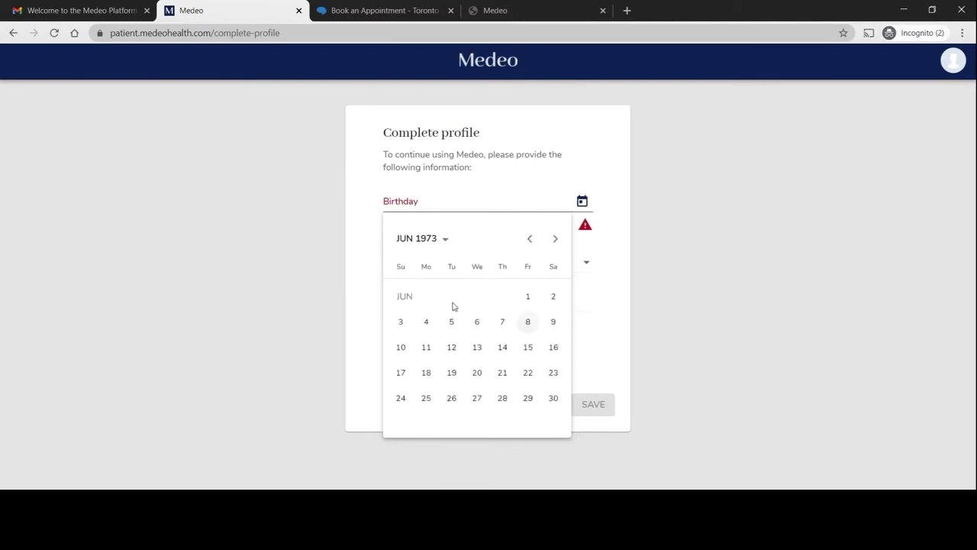
left_click(452, 348)
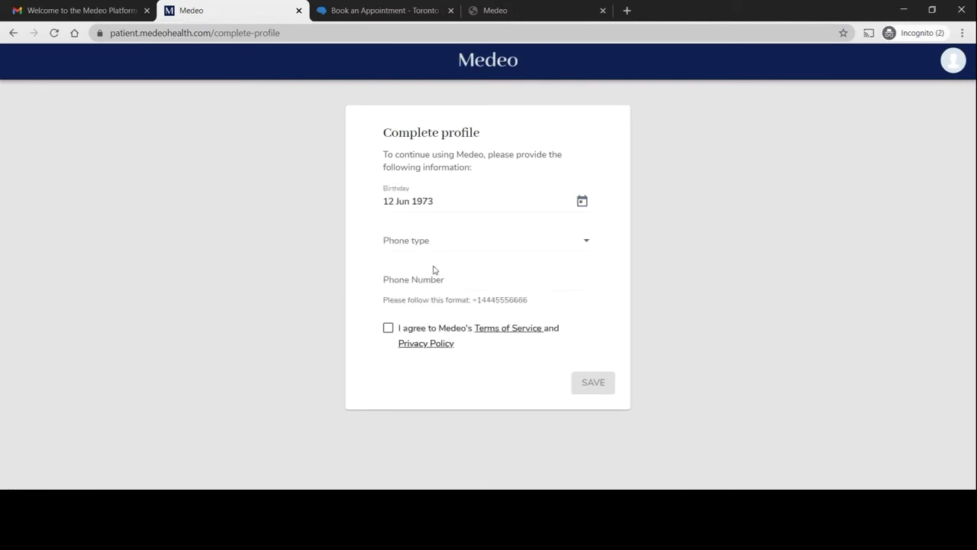
- Accept the terms, set the phone type to Mobile, and save the profile
left_click(389, 328)
left_click(418, 248)
left_click(416, 296)
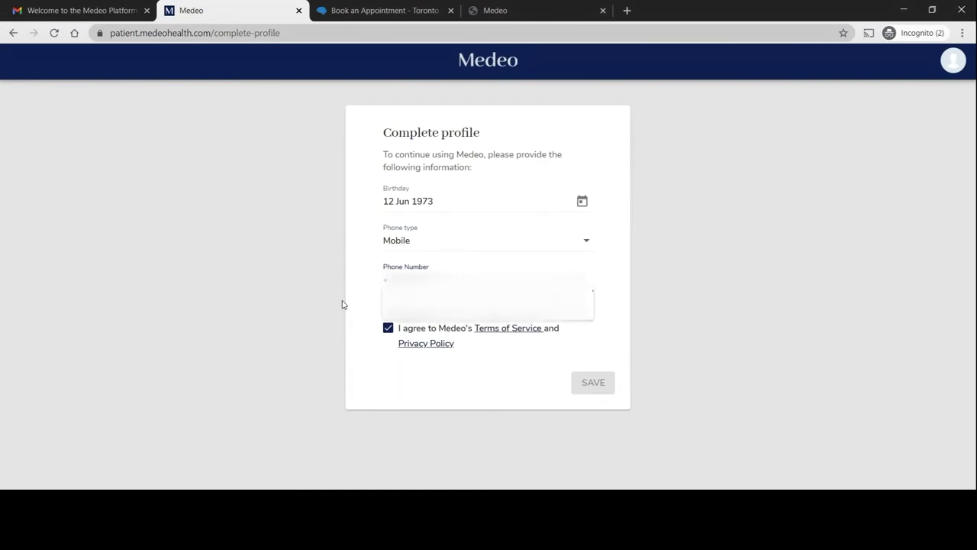
left_click(600, 385)
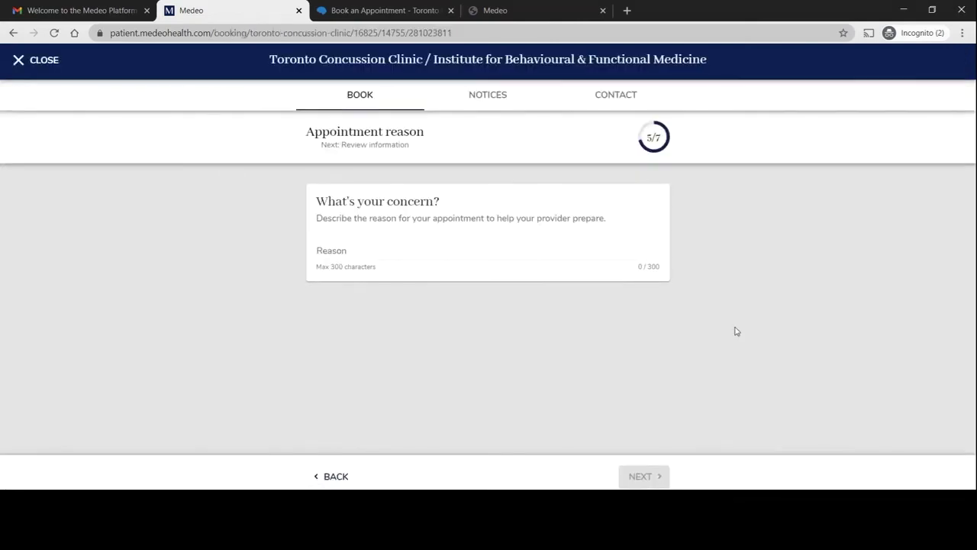
- Enter 'This appointment was on my prescription' as the reason and continue
left_click(342, 245)
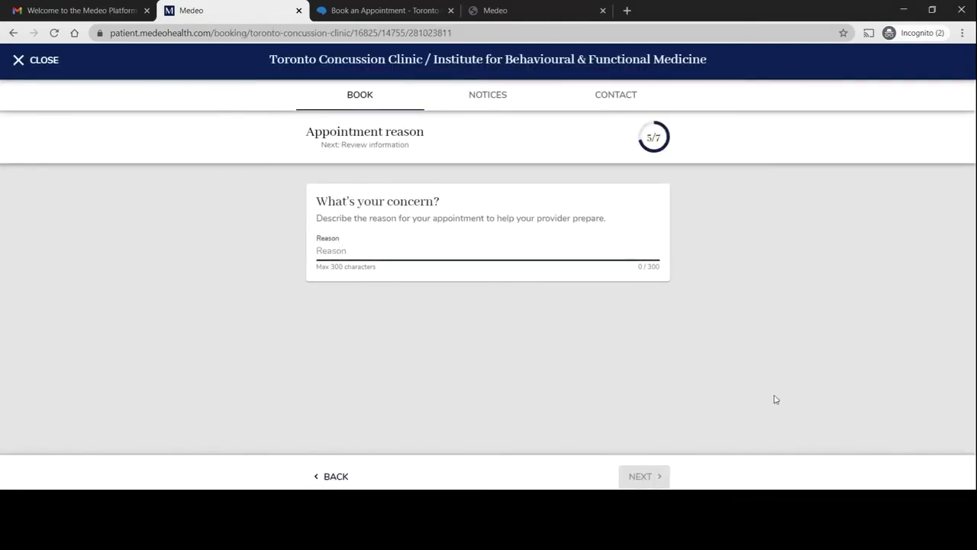
type("This ap")
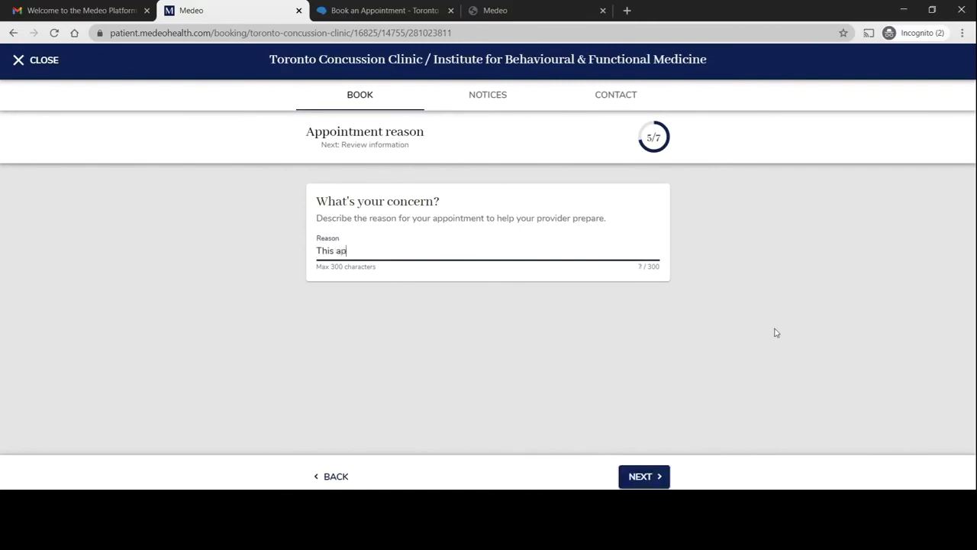
type("pointment was on my prescription")
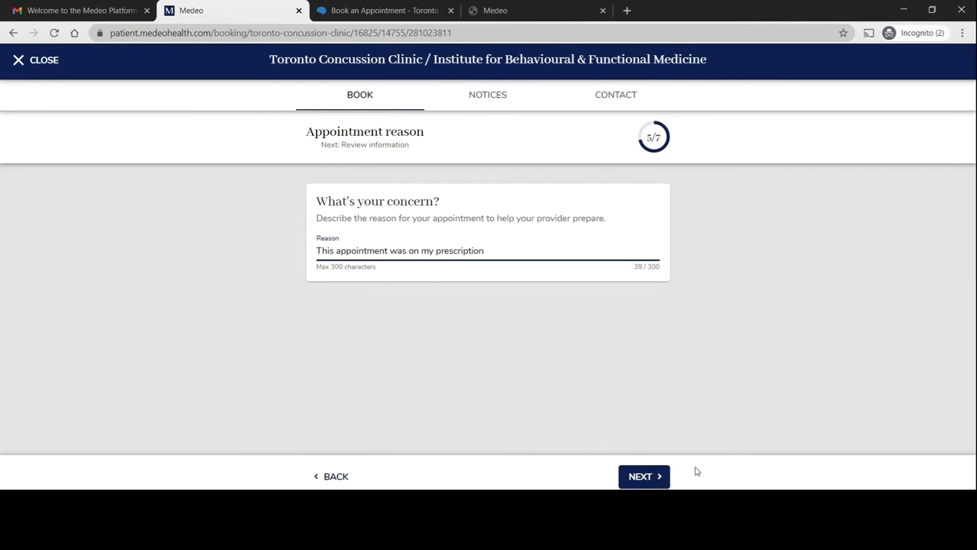
left_click(647, 477)
- Review the SFBT office appointment details and submit the request
scroll(558, 348, "down", 3)
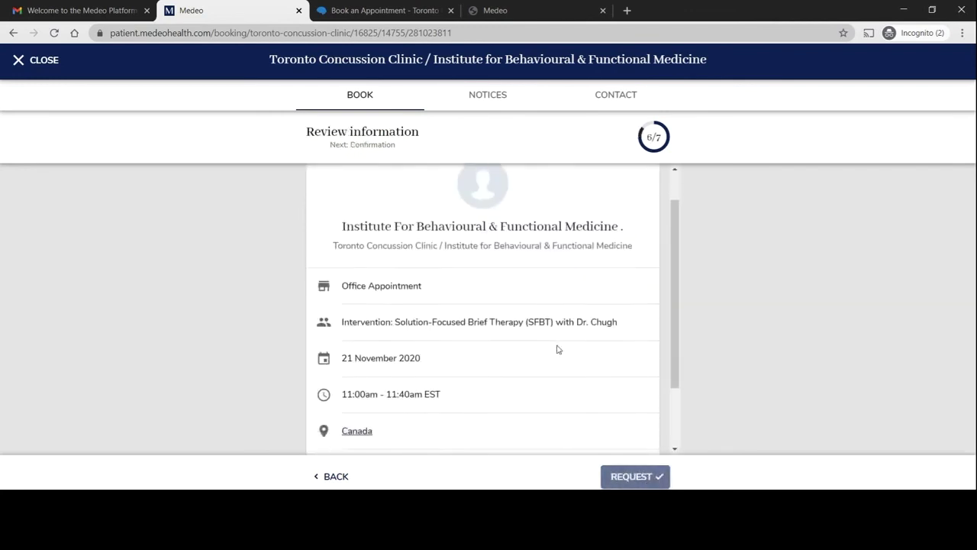
scroll(557, 349, "down", 1)
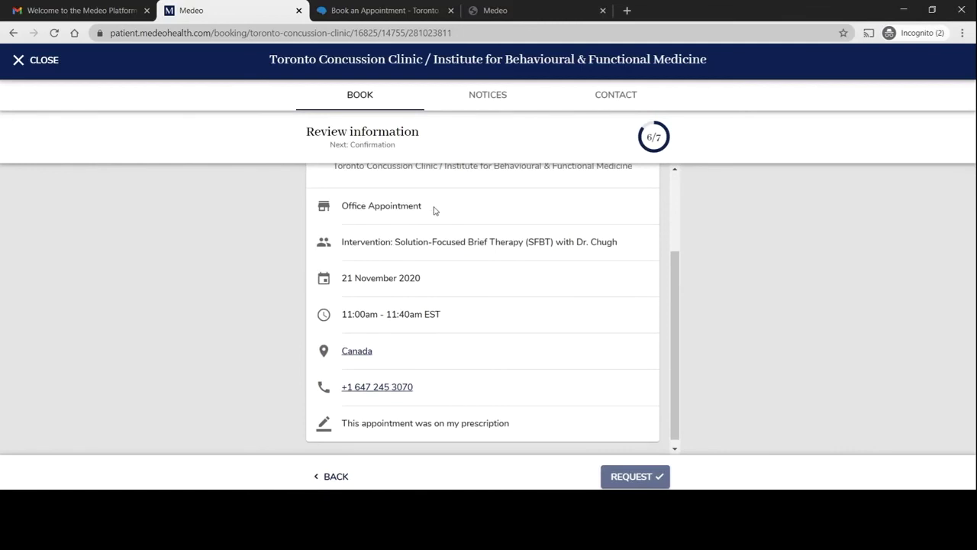
left_click_drag(428, 211, 338, 212)
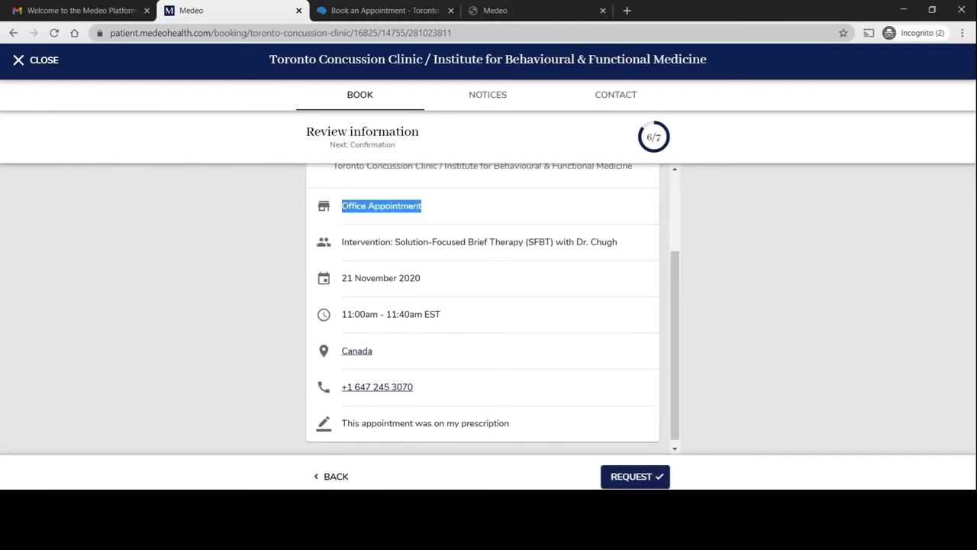
left_click(387, 207)
scroll(422, 208, "down", 1)
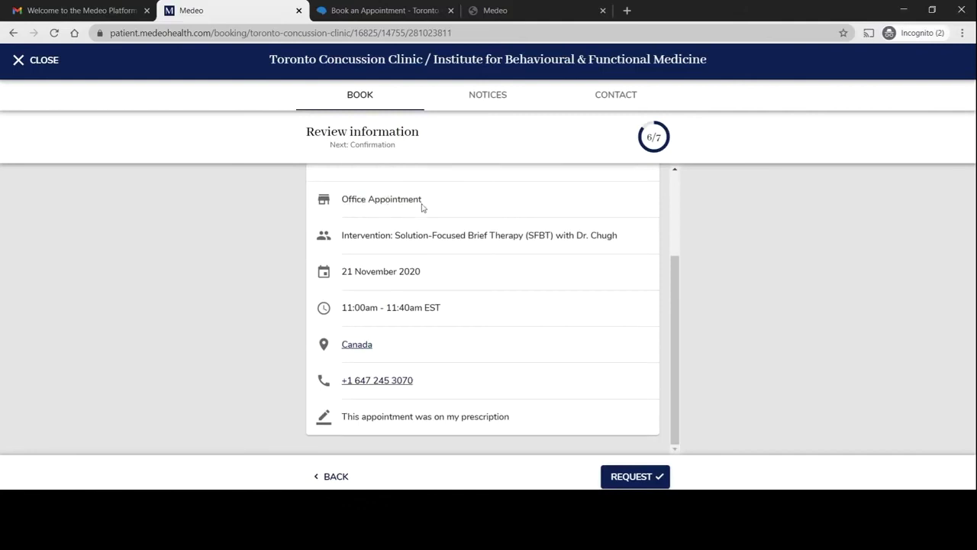
left_click(643, 476)
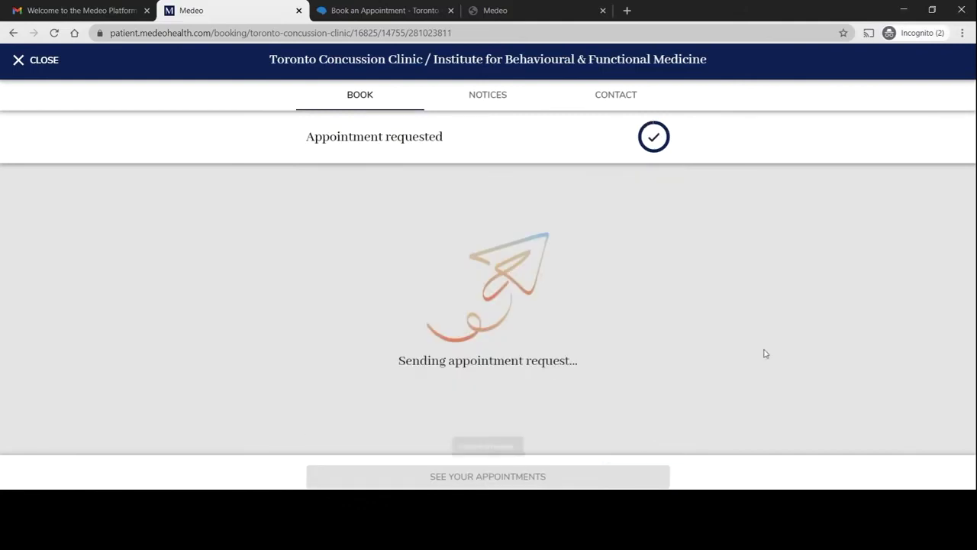